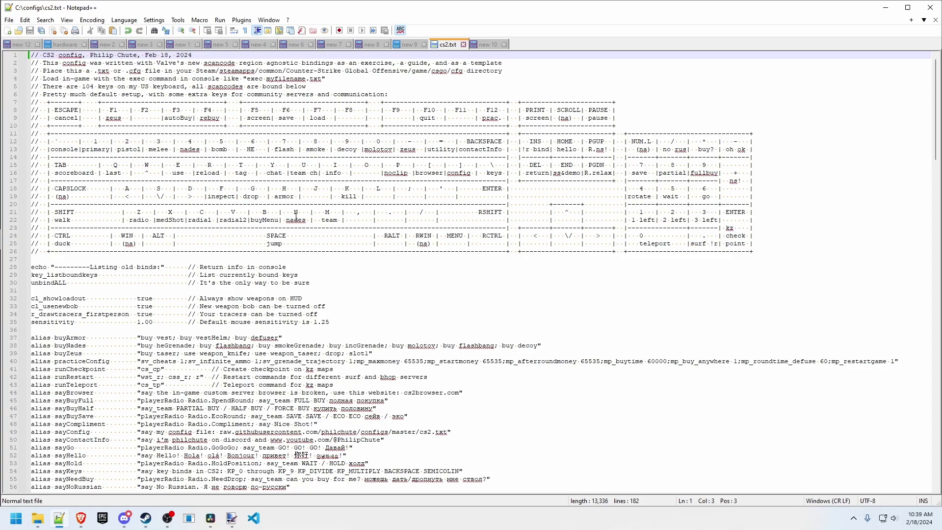
- Look through the config's aliases and scancode binds from the first letter key down to the Print Screen entry, scancode70
scroll(296, 217, down, 18)
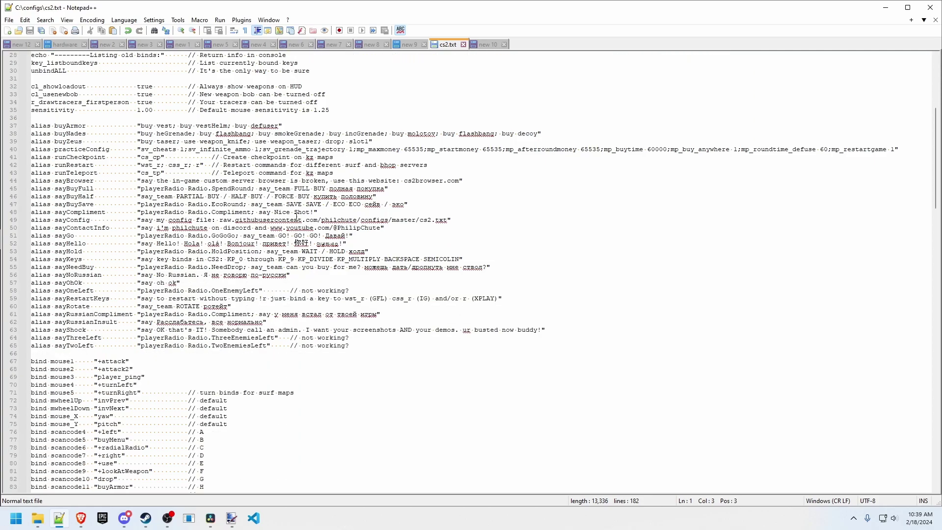
scroll(296, 217, down, 3)
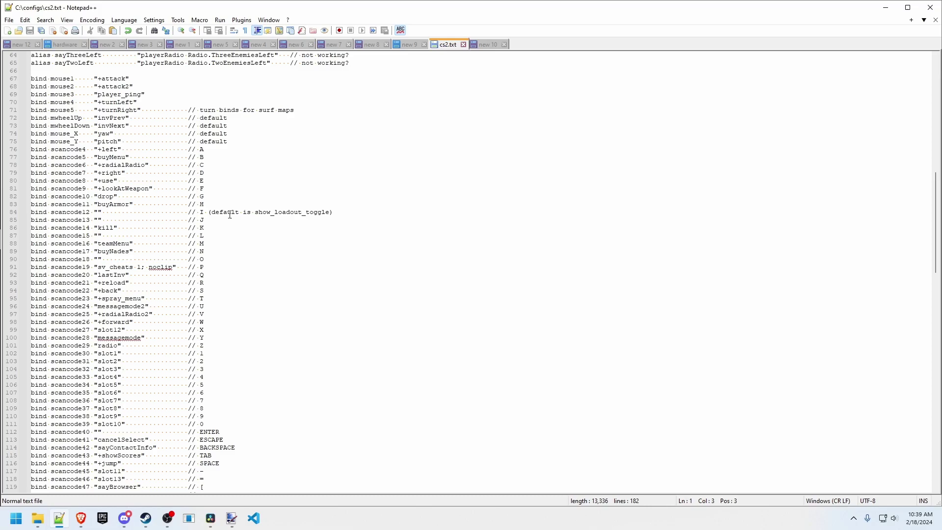
click(74, 152)
scroll(88, 160, down, 3)
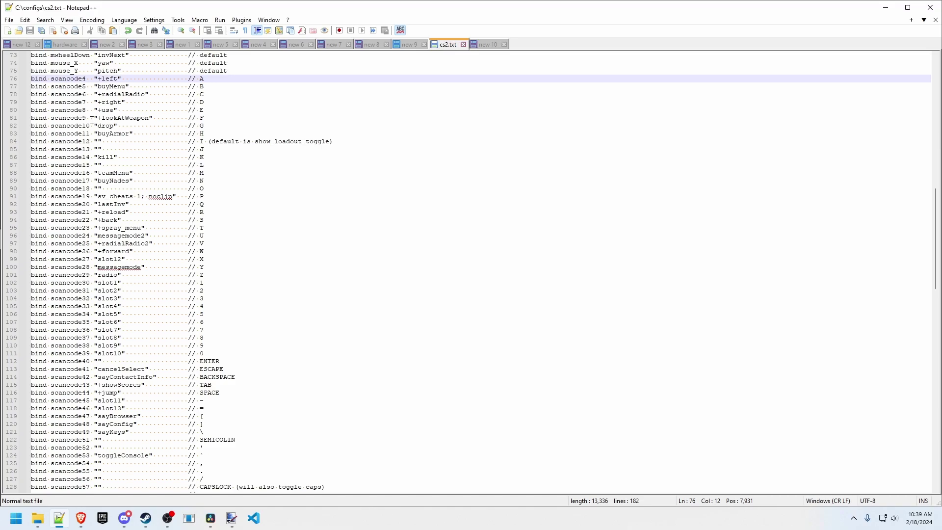
scroll(83, 88, down, 9)
scroll(93, 125, down, 10)
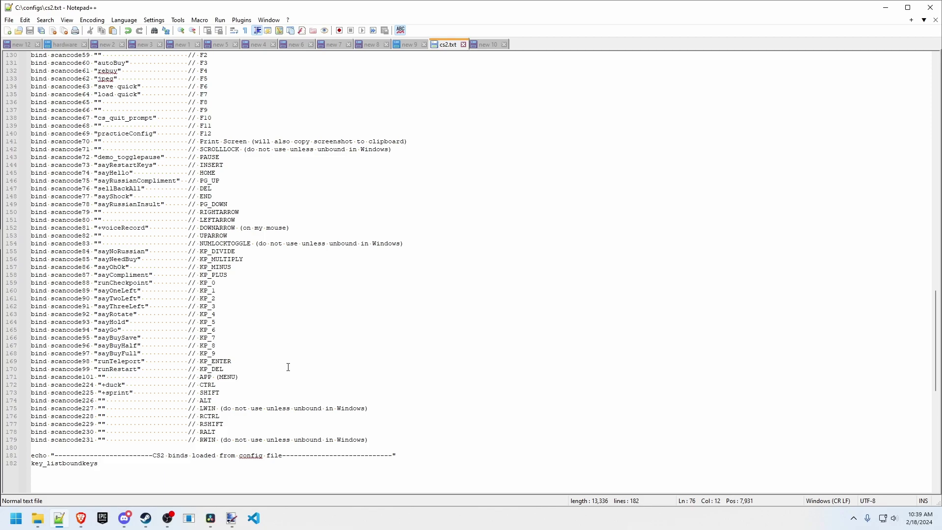
click(212, 141)
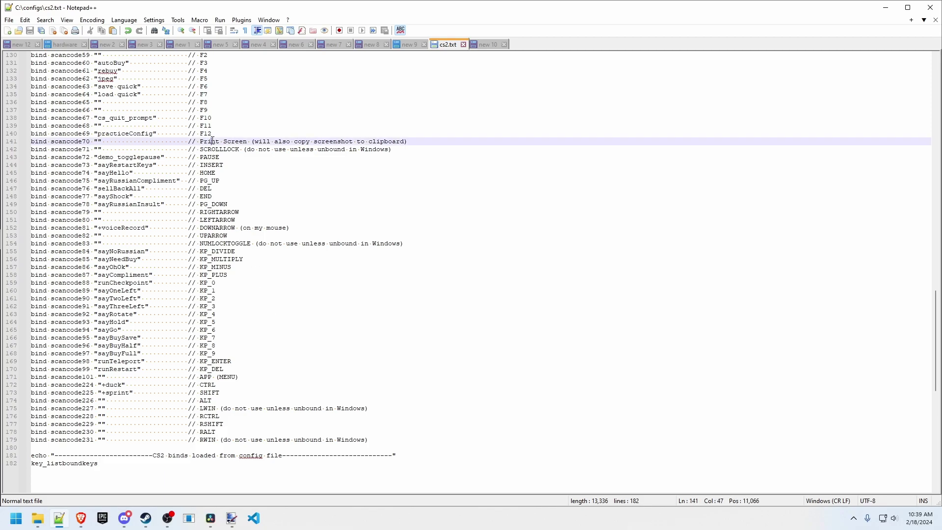
double_click(89, 142)
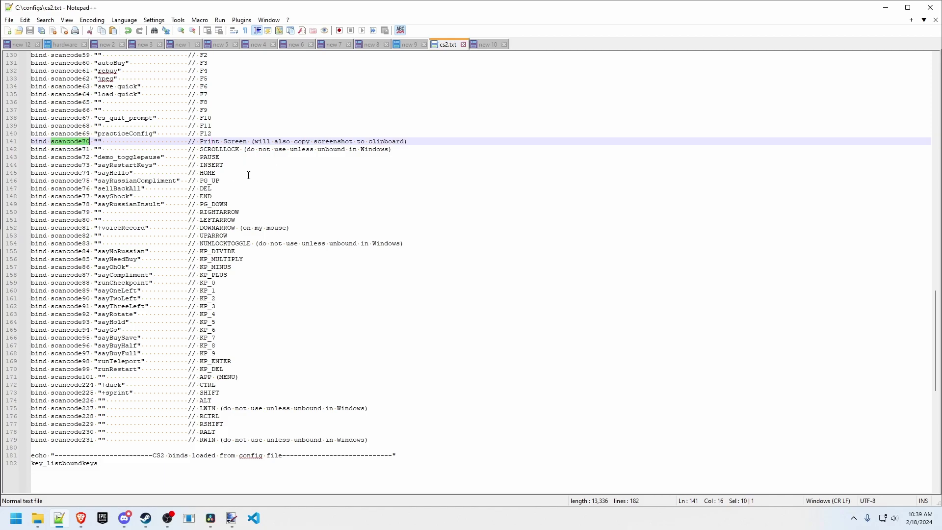
click(251, 218)
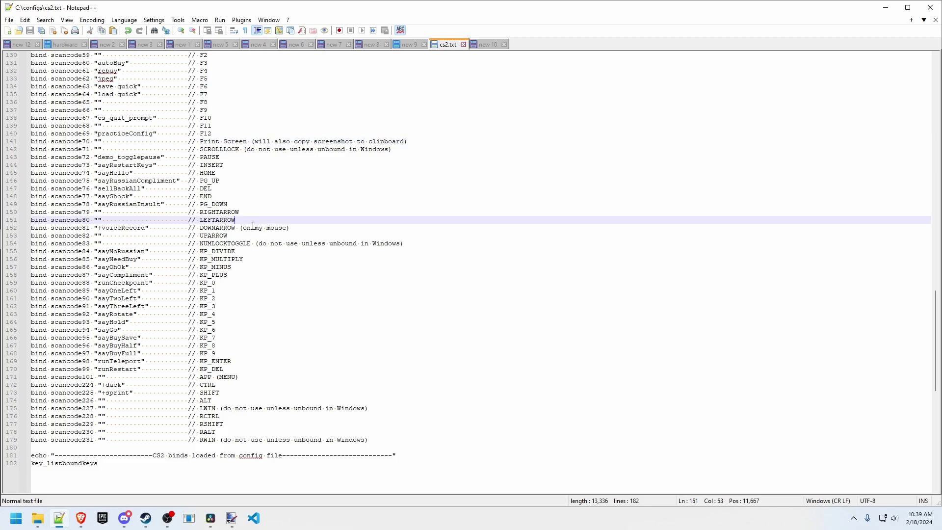
- Examine the Escape bind's cancelSelect command, the APP (MENU) bind and the NUMLOCKTOGGLE bind
scroll(245, 244, up, 9)
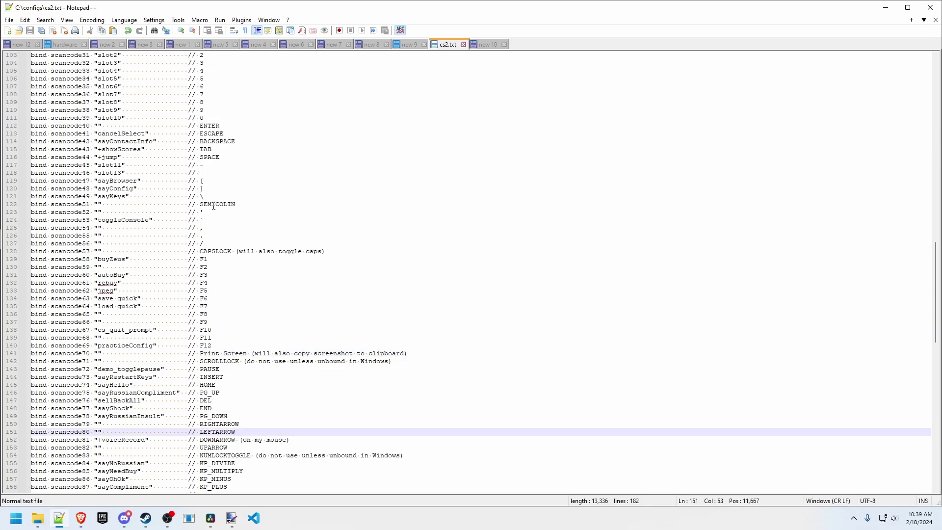
double_click(122, 133)
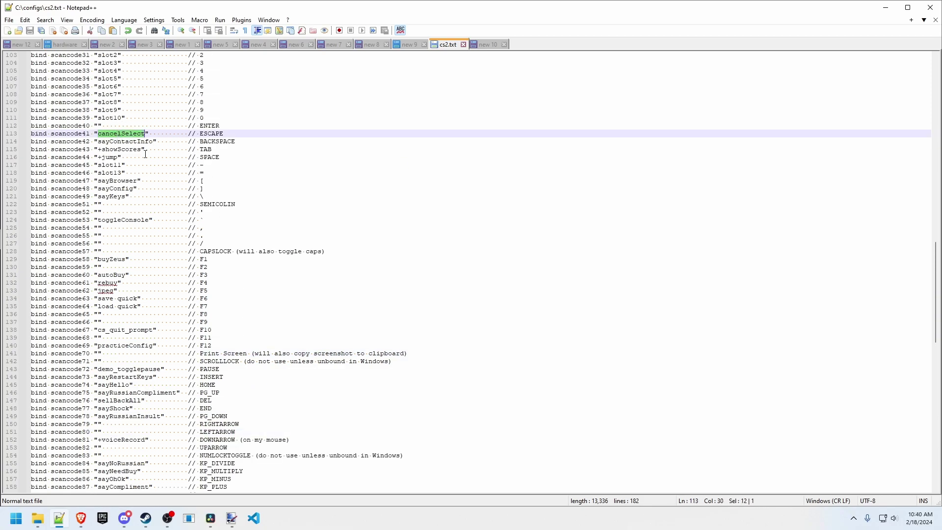
click(212, 135)
scroll(268, 252, down, 2)
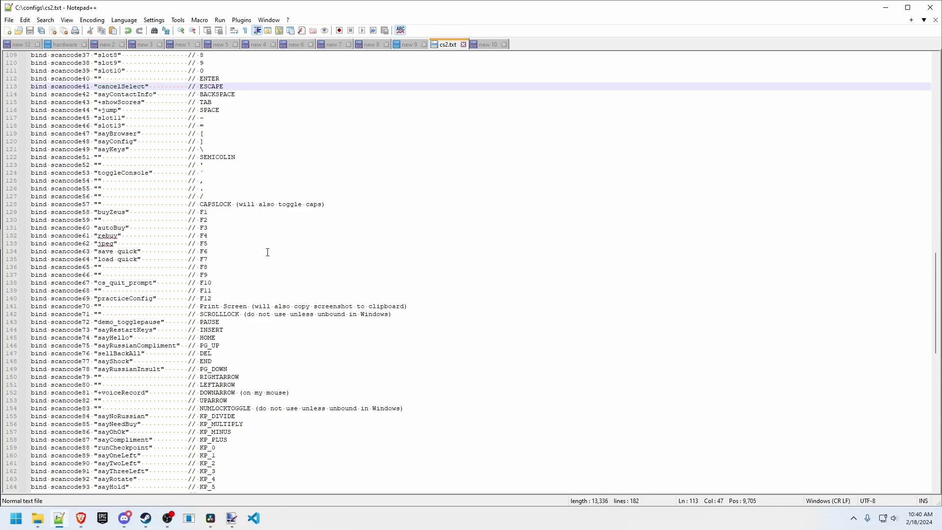
scroll(267, 252, down, 10)
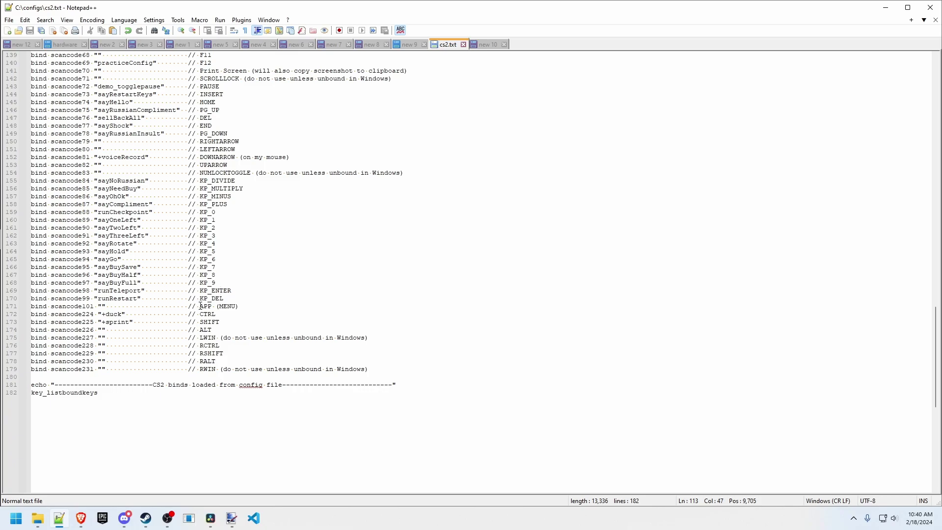
click(205, 307)
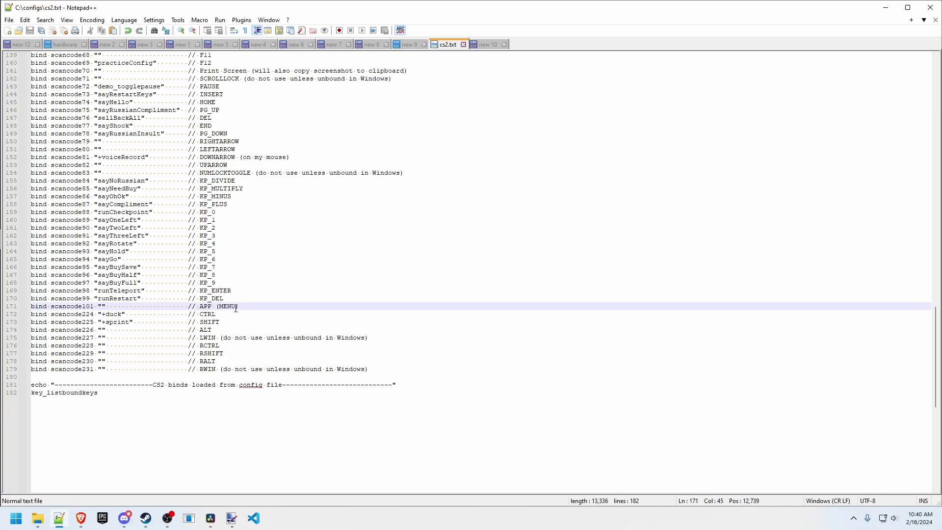
click(263, 307)
click(213, 172)
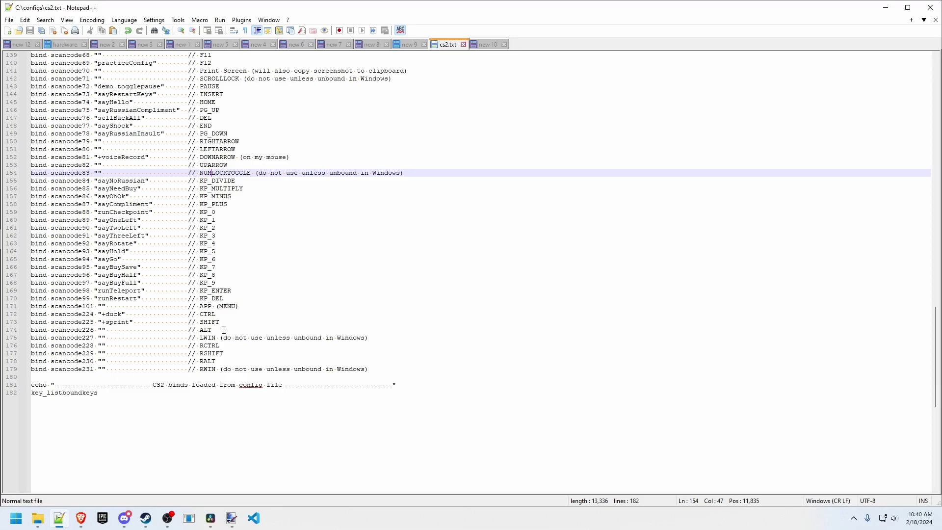
- Review the scancode binds and the alias definitions, going back up to the keyboard diagram and header comments
scroll(224, 329, up, 10)
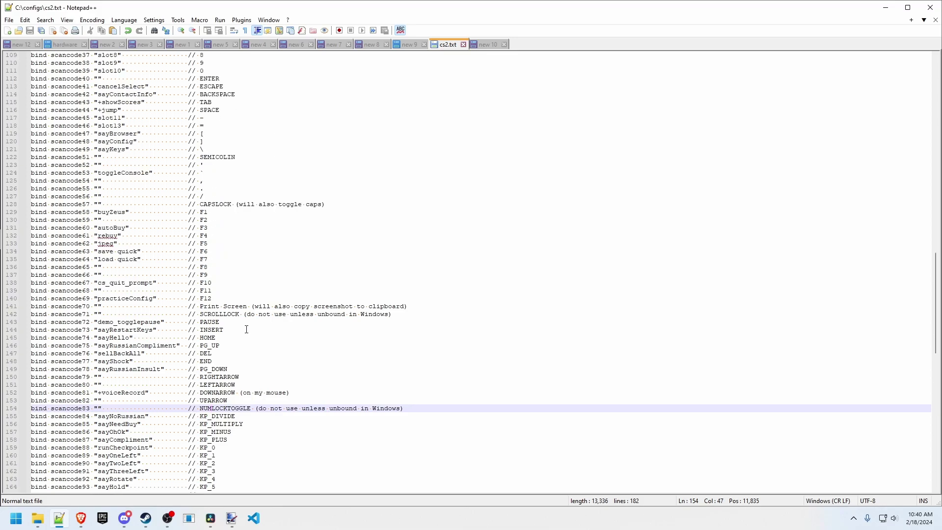
scroll(247, 329, up, 12)
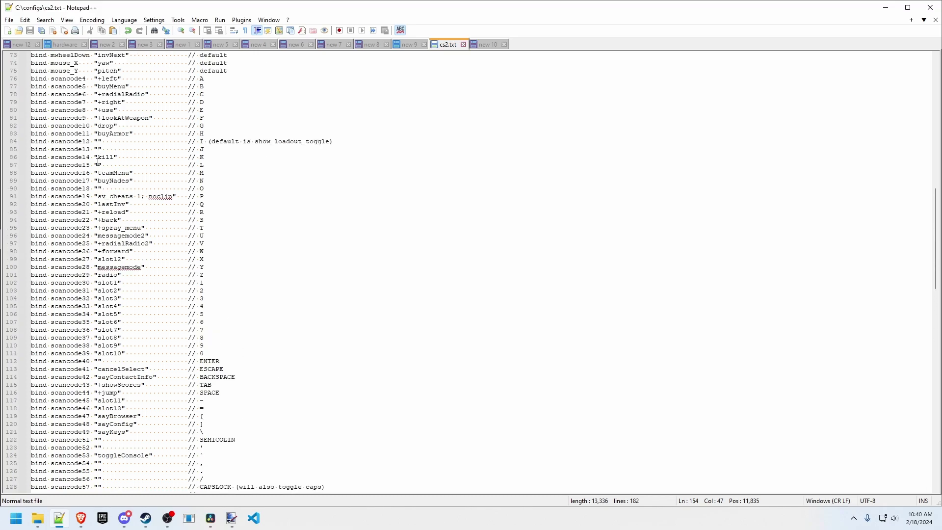
scroll(141, 270, down, 15)
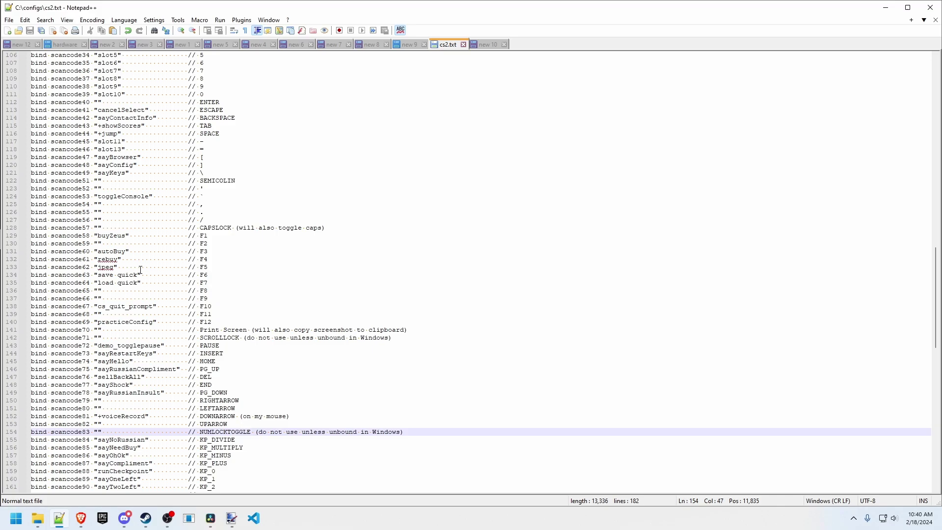
scroll(140, 270, up, 19)
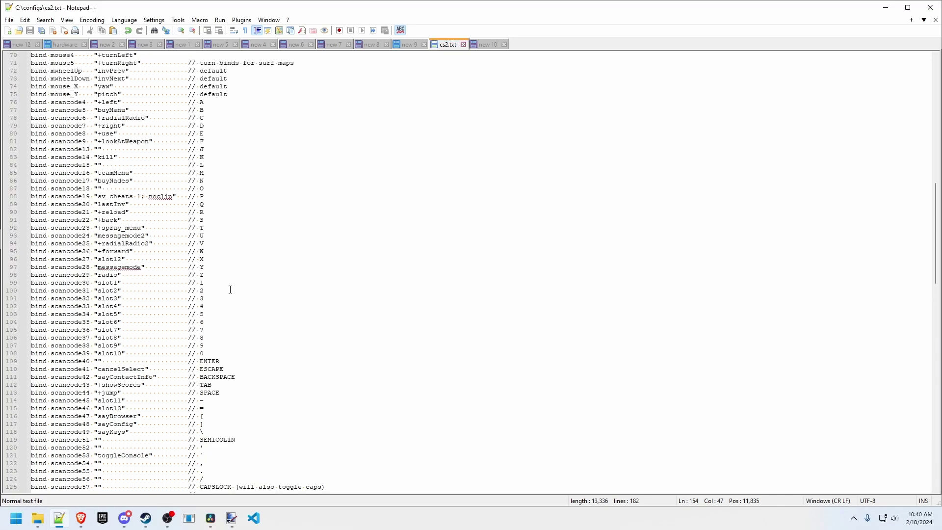
scroll(269, 297, up, 10)
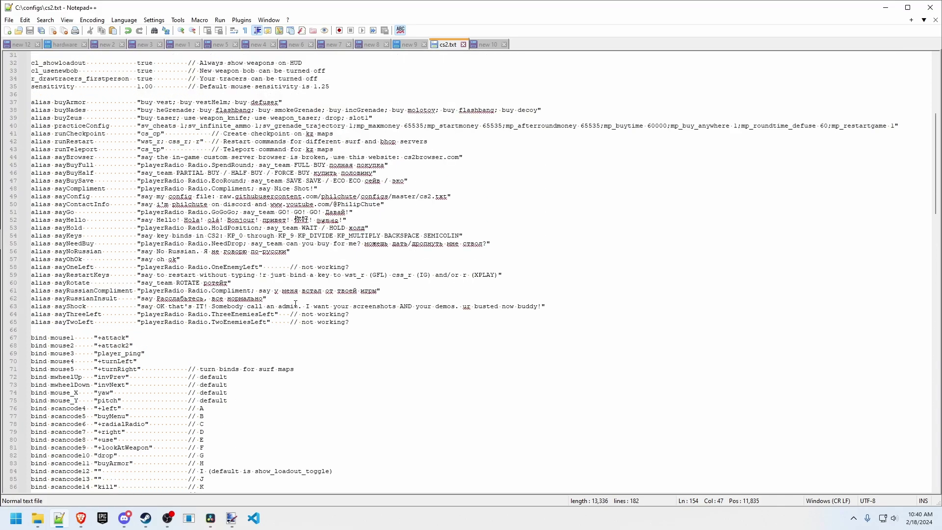
scroll(296, 304, up, 4)
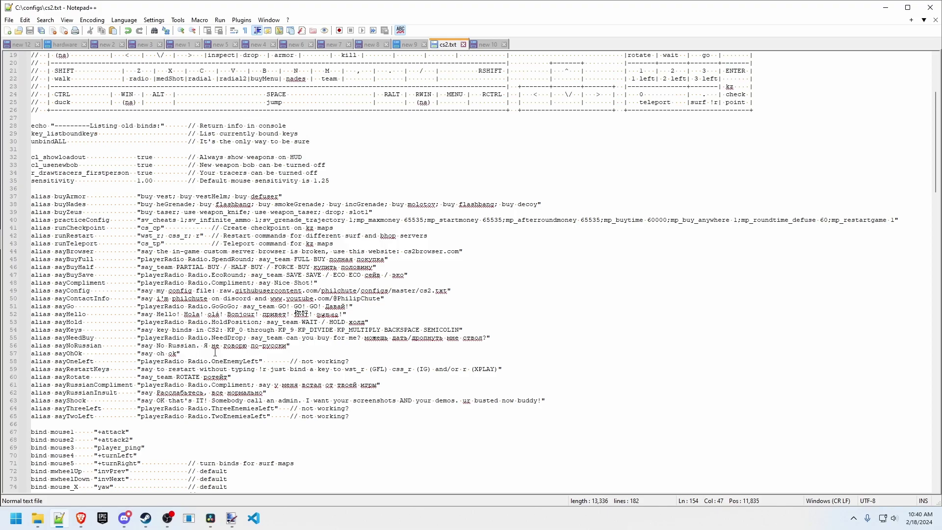
scroll(215, 352, up, 4)
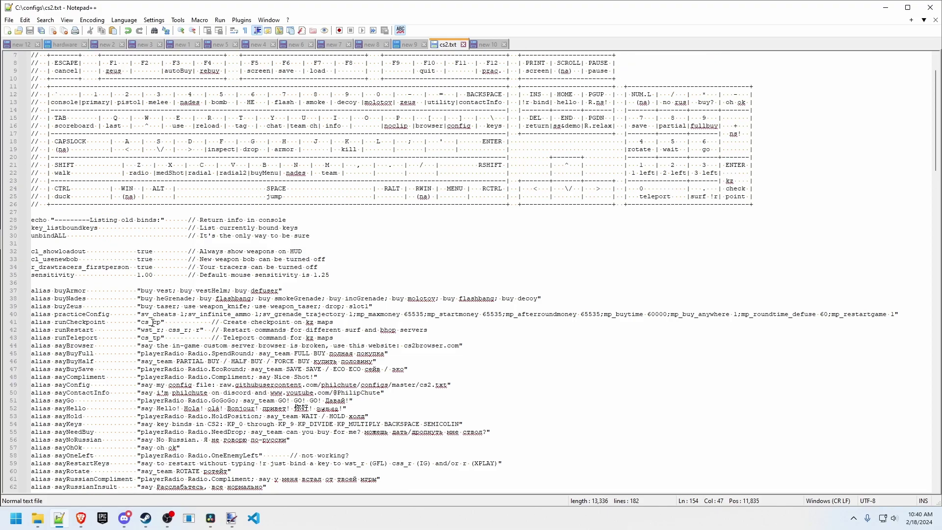
scroll(193, 328, up, 2)
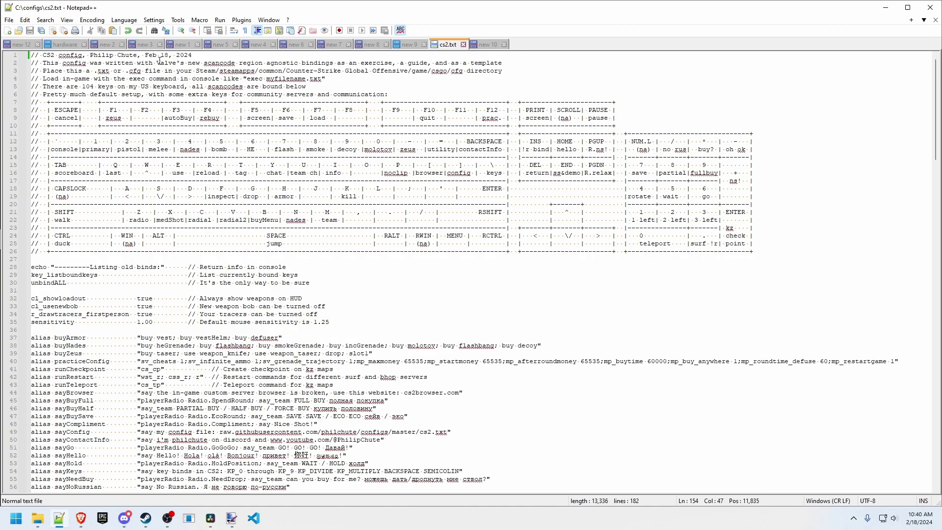
- Read the header comments on the game folder for the config file and on loading it with the exec command
drag(197, 70, 463, 72)
click(385, 84)
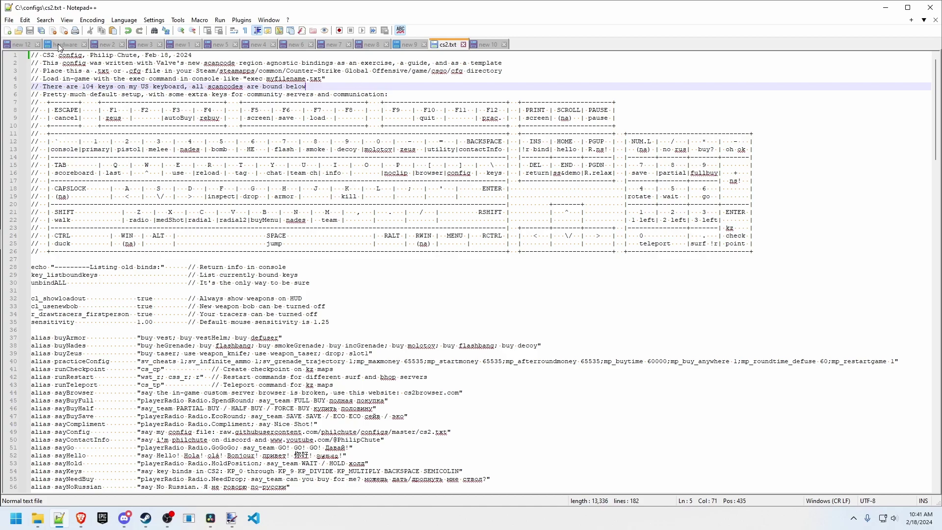
key(ctrl+Home)
key(ctrl+Right)
key(shift+Right)
key(shift+Right)
key(shift+Right)
click(402, 78)
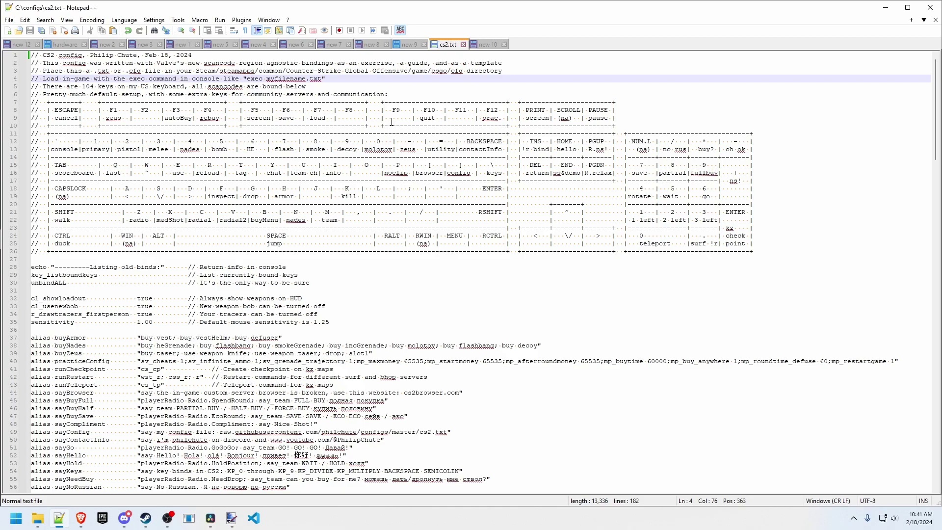
scroll(358, 200, down, 9)
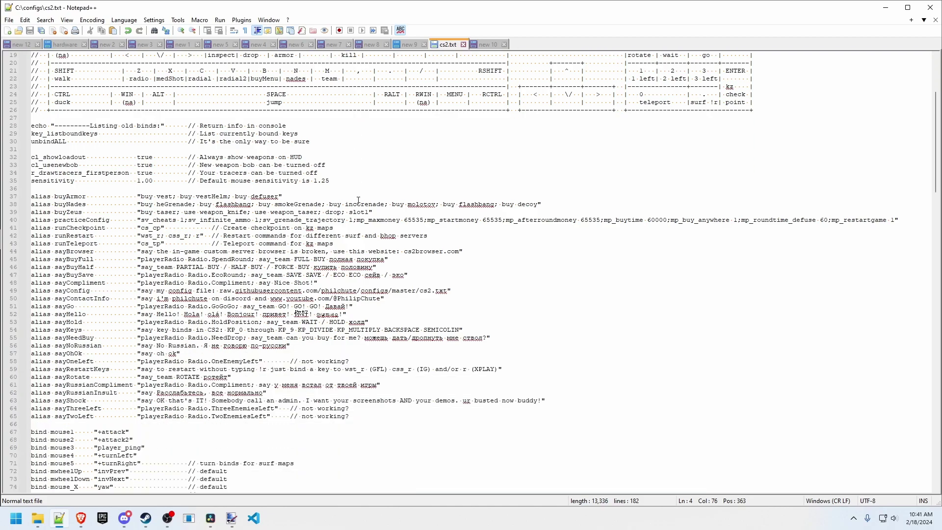